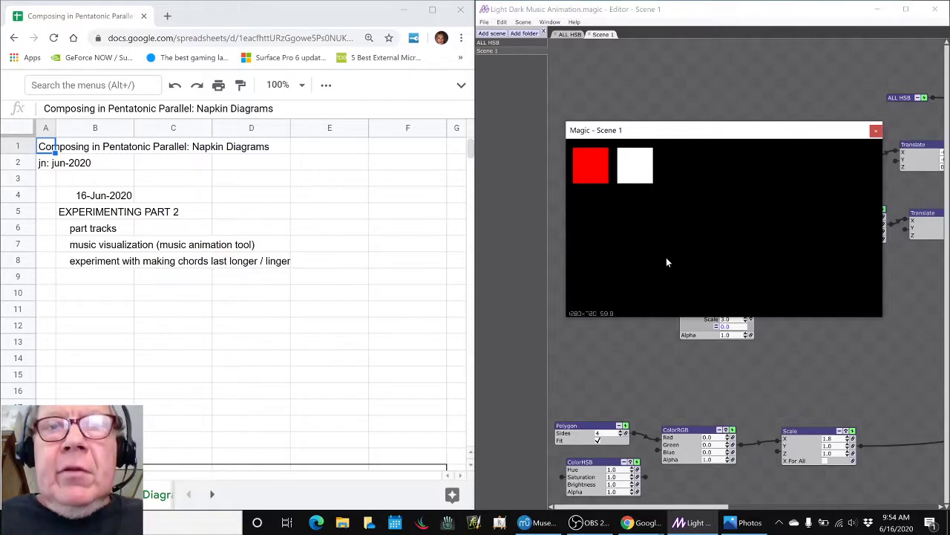
Switch to the OBS Studio window streaming 'Composing in Pentatonic Parallel Part 4'.
key("alt+Tab")
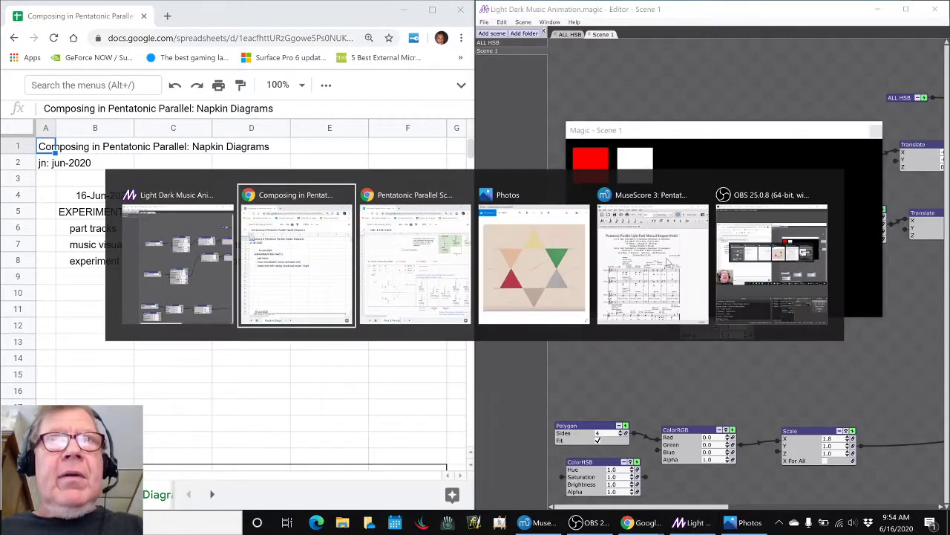
key("alt+Tab")
key("alt+Tab")
key("alt+Tab")
key("alt+Tab")
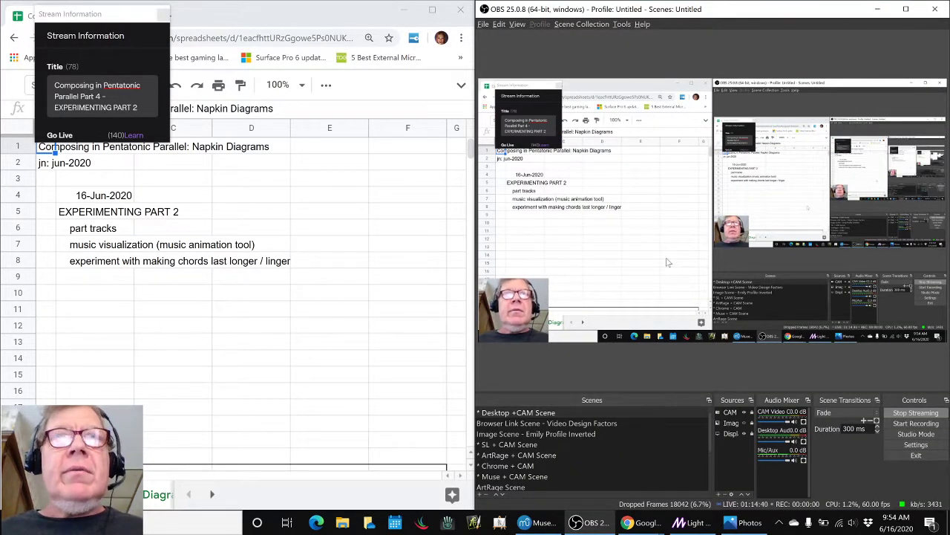
Bring the Light Dark Music Animation editor in front of OBS, previewing red and white squares.
left_click(692, 522)
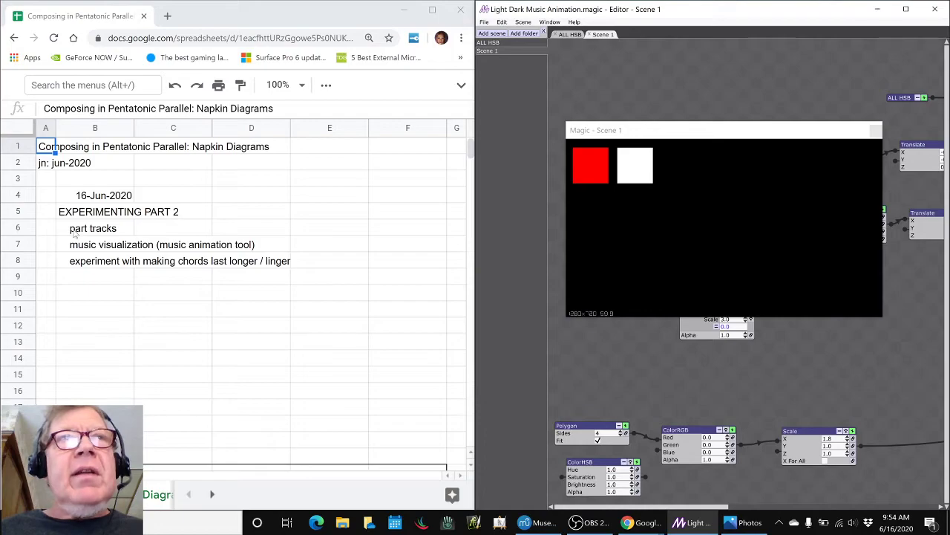
Review the part tracks and music visualization agenda items in B6 and B7, then bring up MuseScore.
left_click(75, 232)
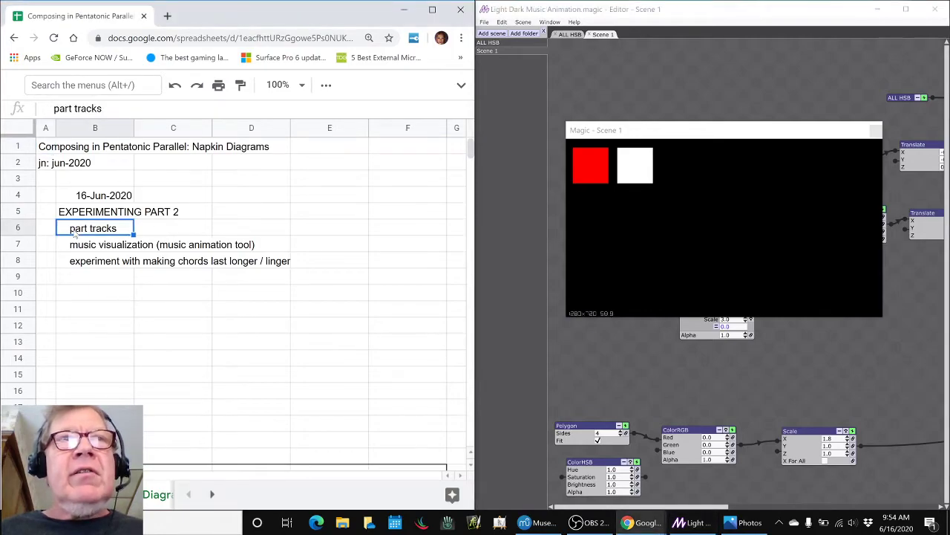
left_click(75, 248)
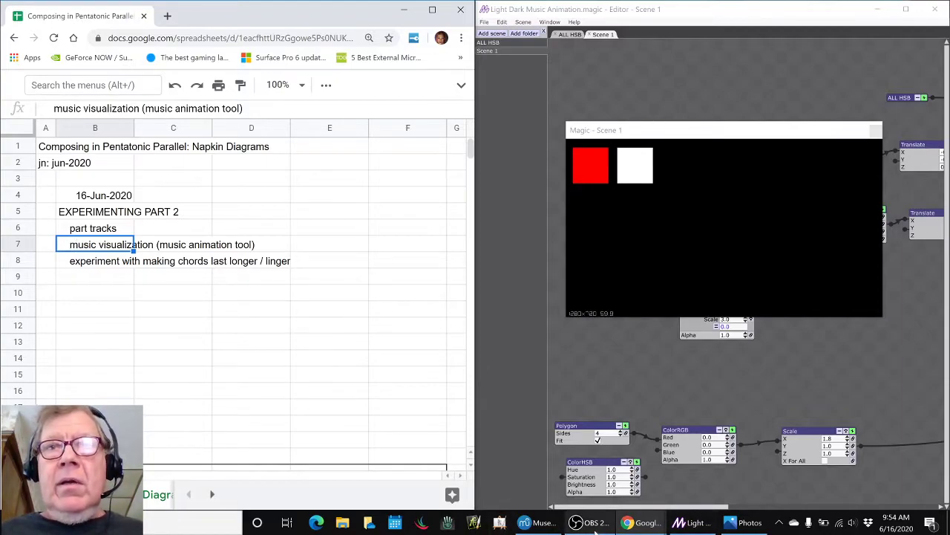
left_click(542, 523)
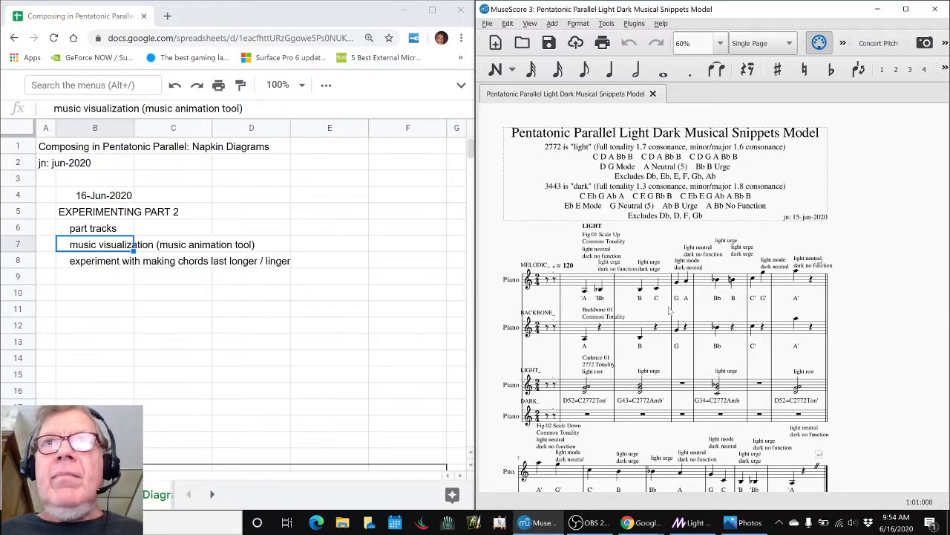
Play back the melody from the first beat of measure 2.
left_click(572, 284)
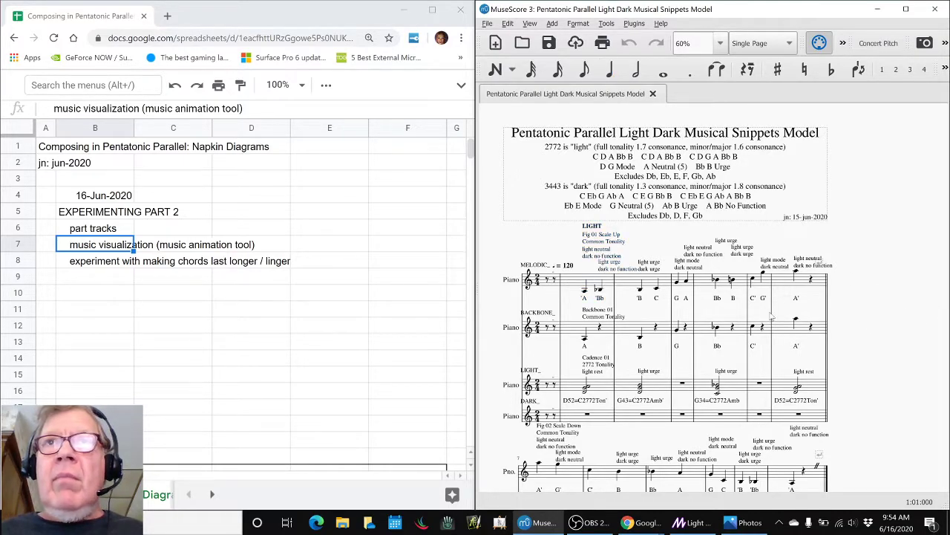
key("Escape")
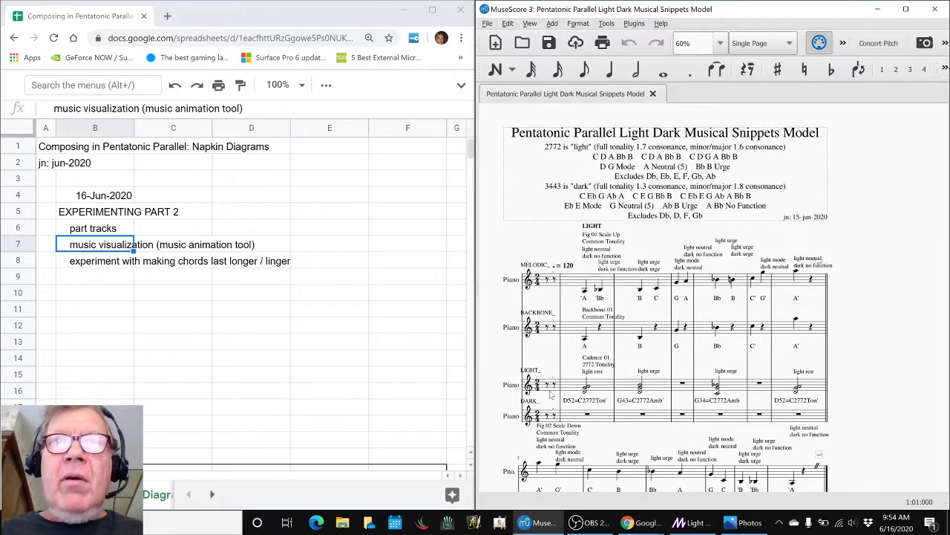
left_click(573, 285)
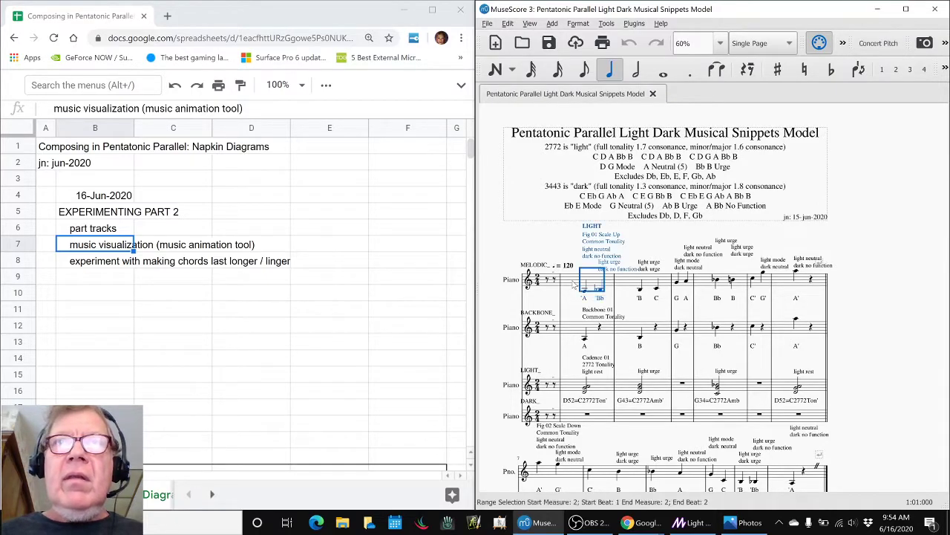
key("space")
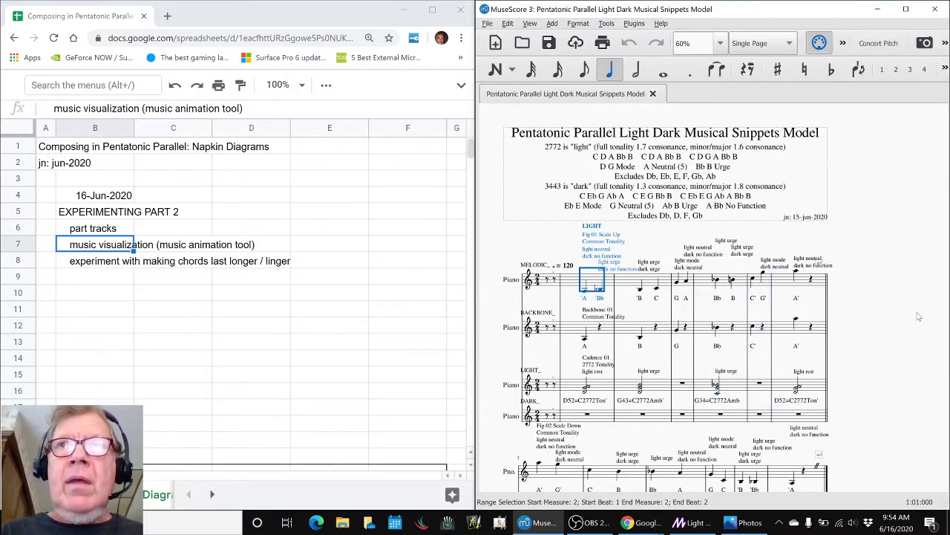
key("space")
In the SHADOW section, play the first Cadence 01 2772 chord, then clear the selection.
scroll(918, 317, "down", 5)
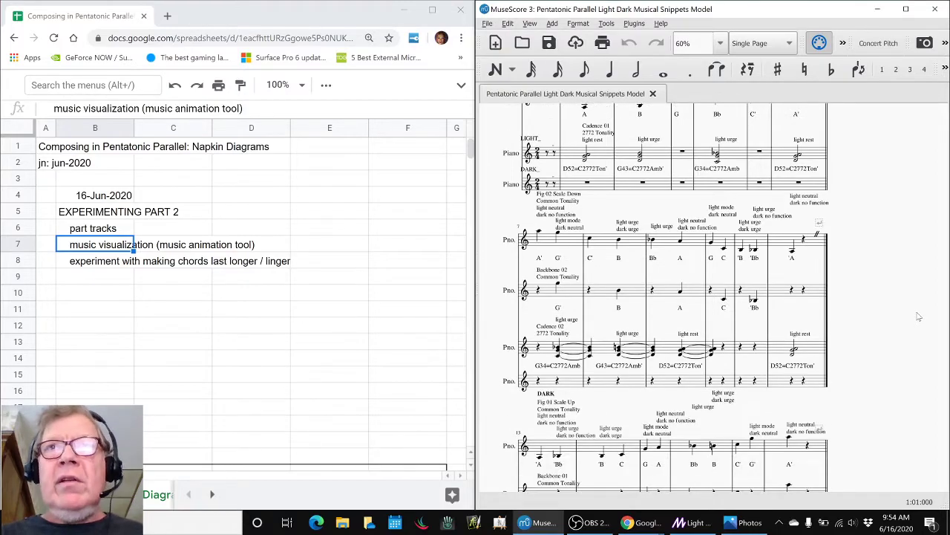
scroll(919, 317, "down", 3)
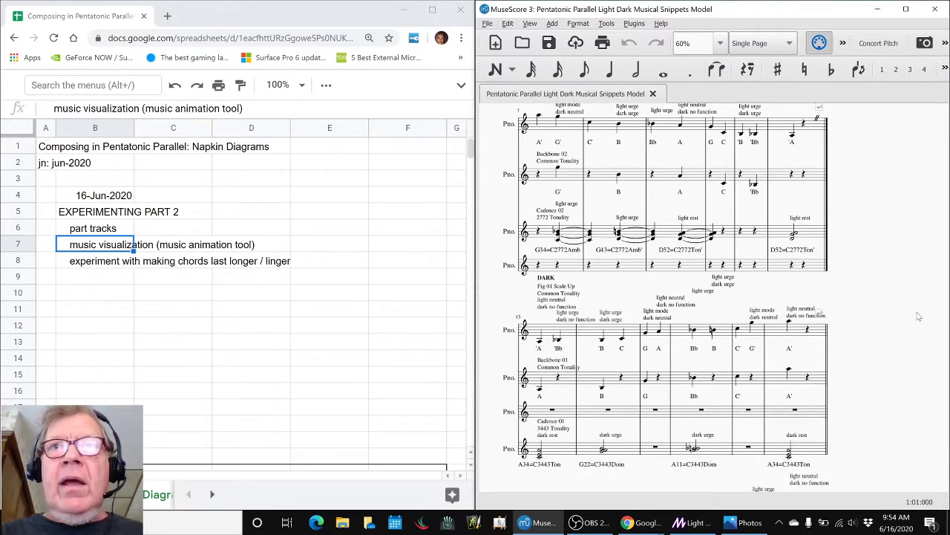
scroll(918, 317, "down", 10)
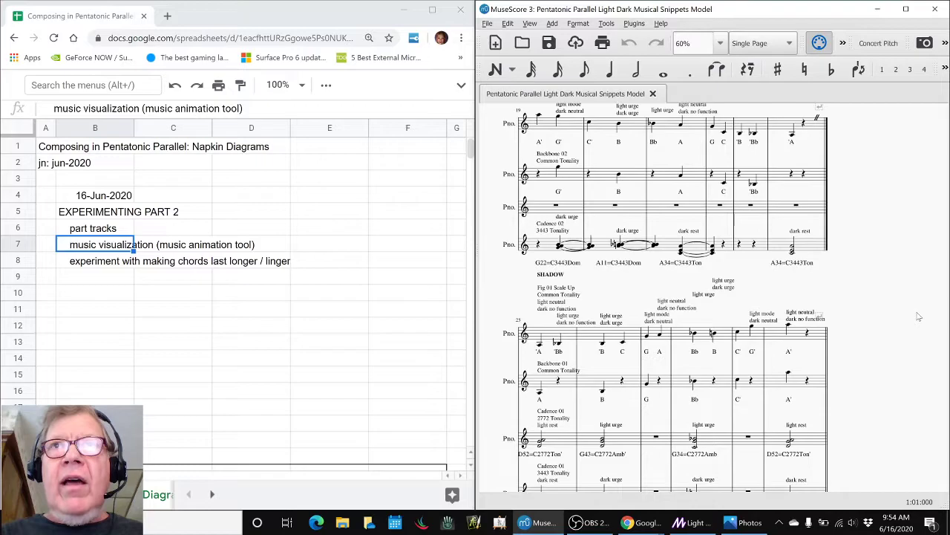
scroll(605, 220, "down", 2)
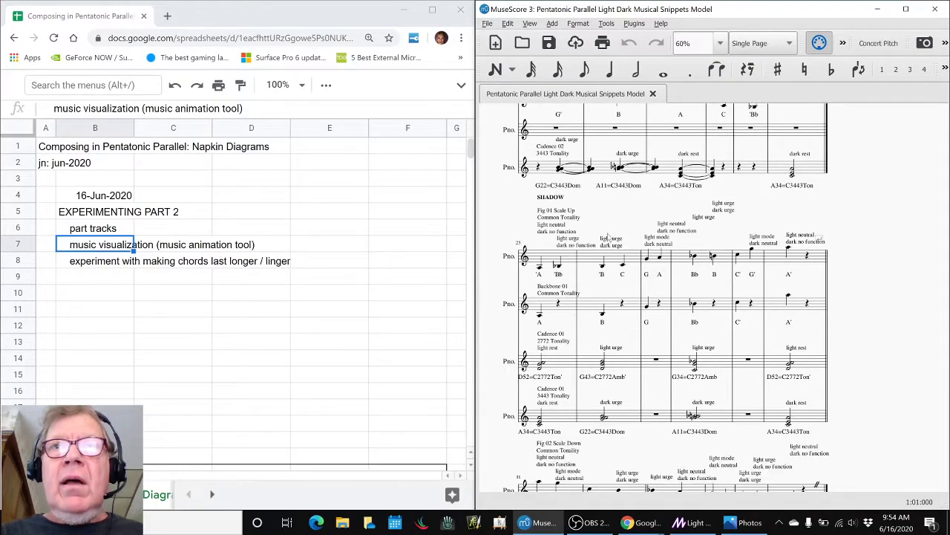
left_click(564, 363)
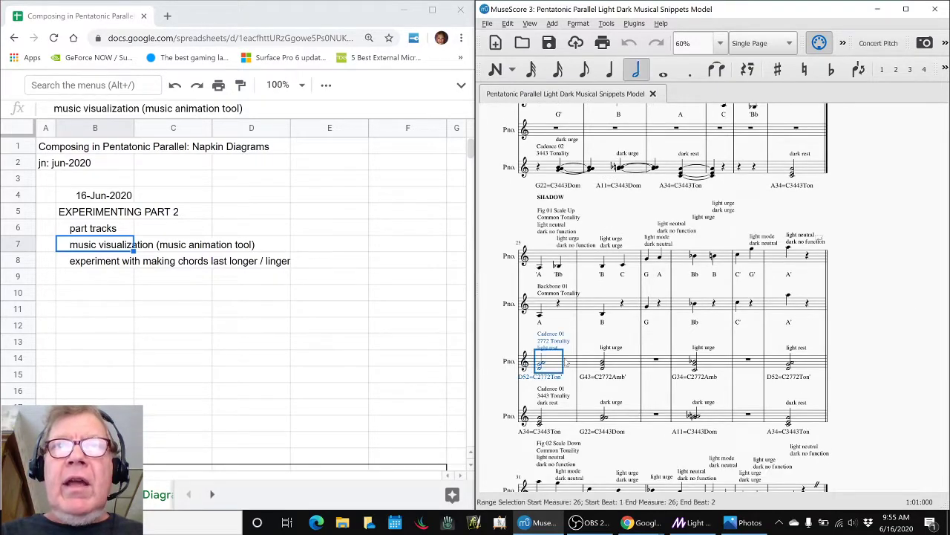
left_click(567, 421)
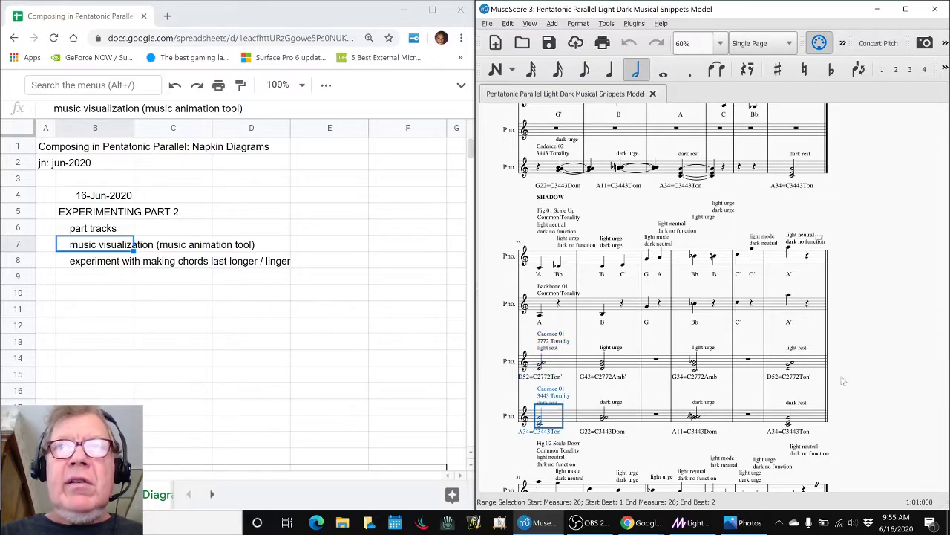
left_click(560, 366)
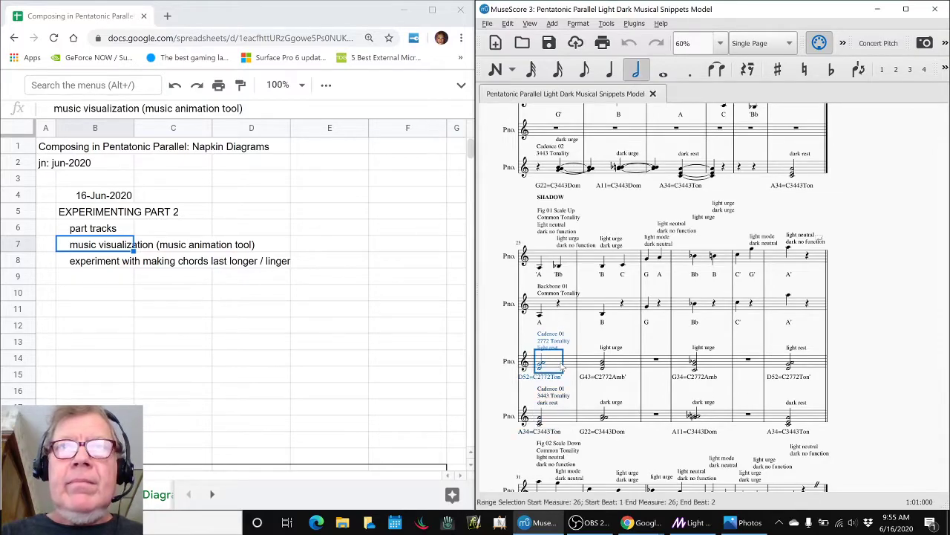
key("space")
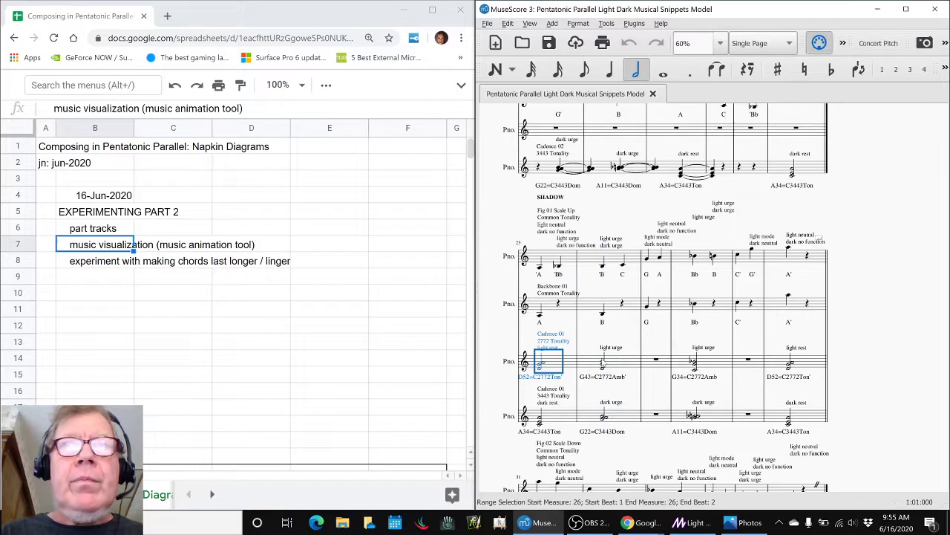
left_click(851, 358)
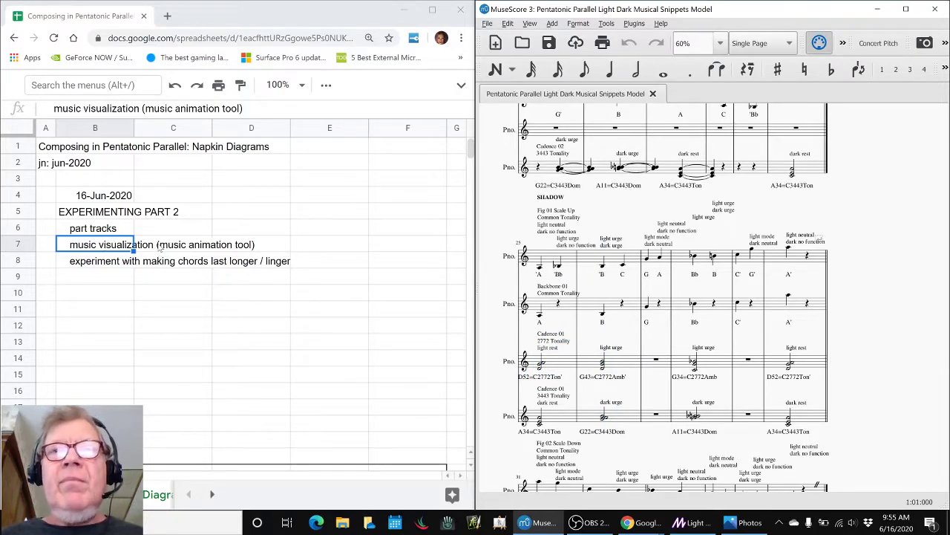
Maximise the Magic editor on the ALL HSB scene and move its preview to the lower right.
left_click(685, 527)
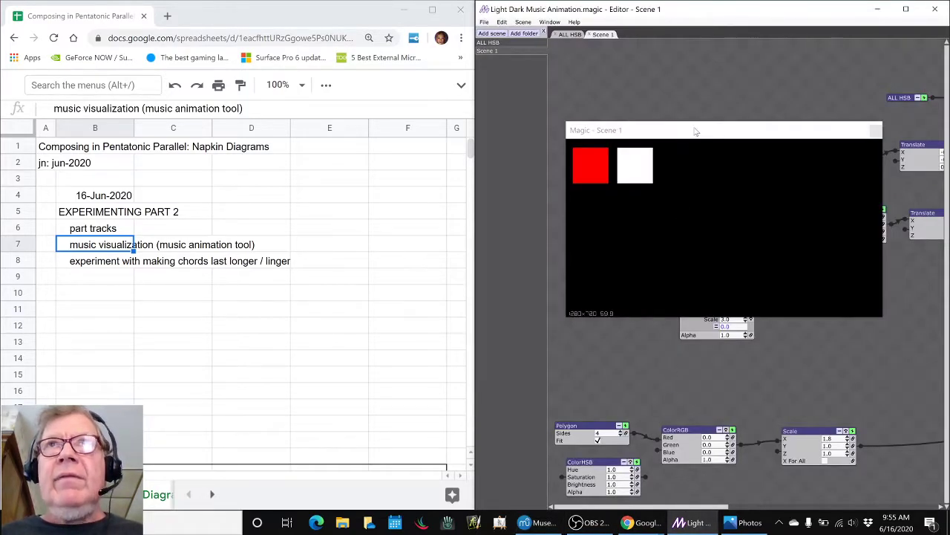
left_click(906, 8)
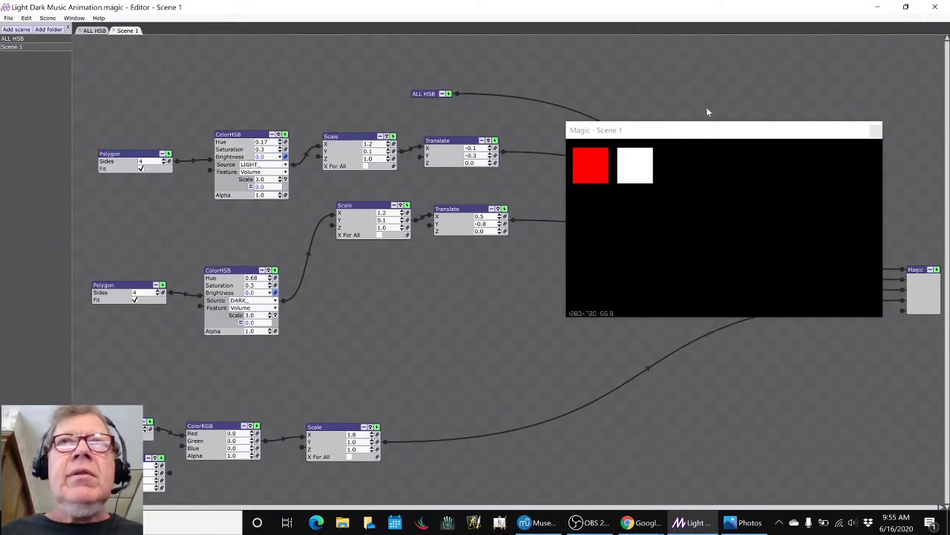
left_click(92, 33)
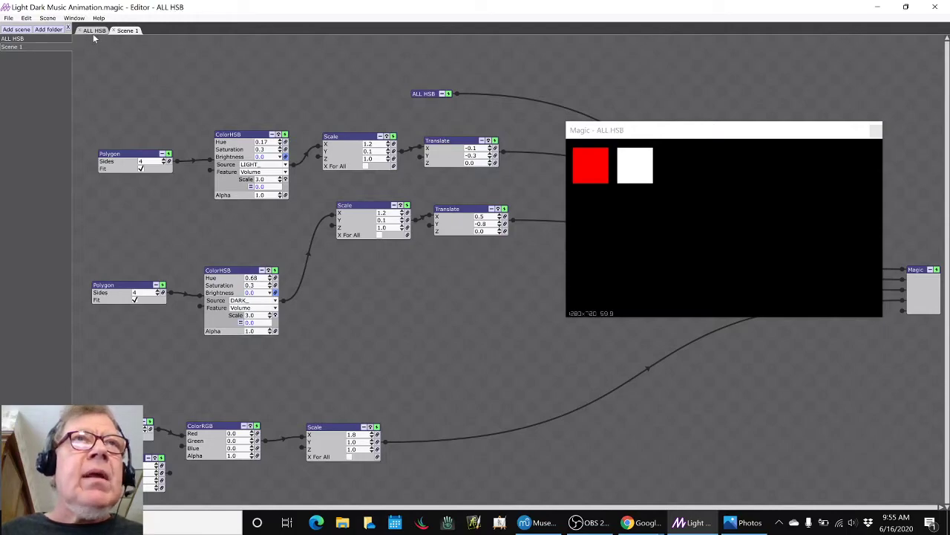
left_click_drag(732, 134, 714, 316)
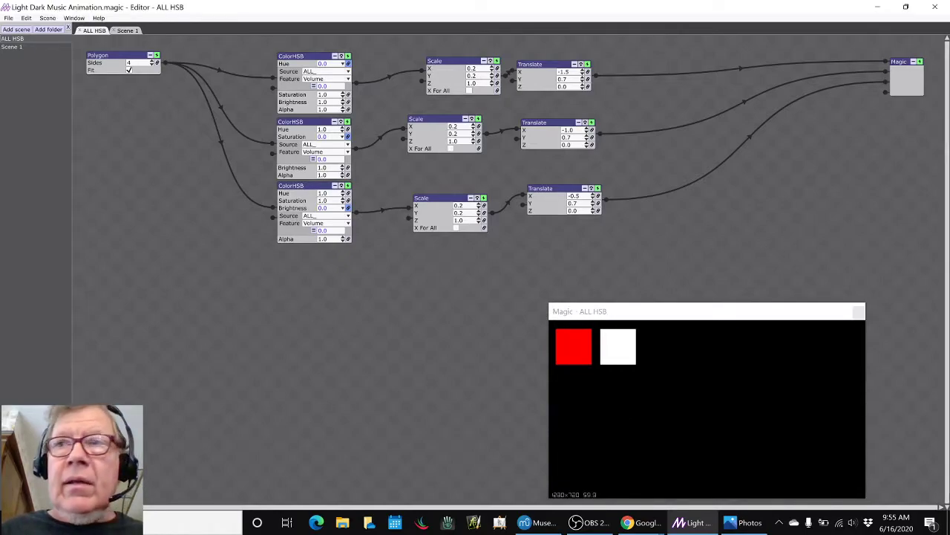
left_click(949, 522)
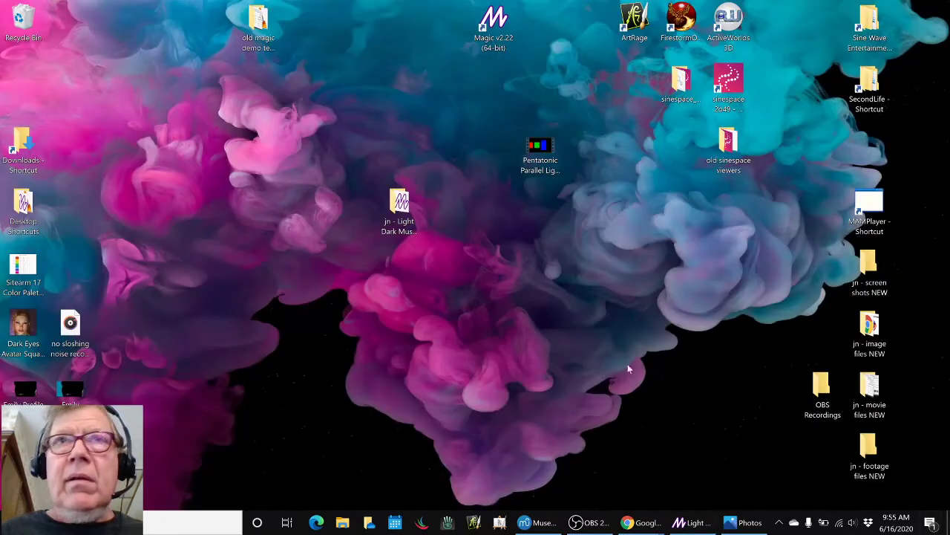
double_click(401, 215)
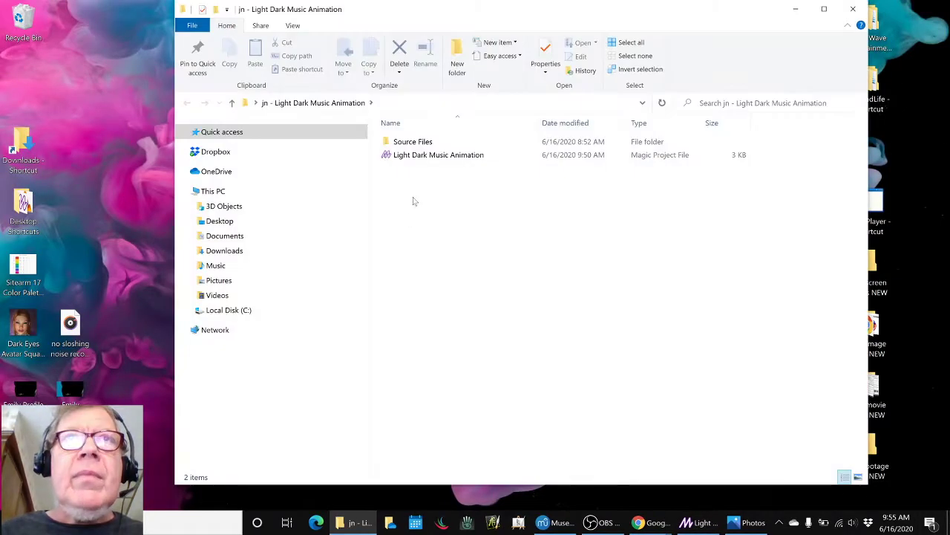
double_click(421, 144)
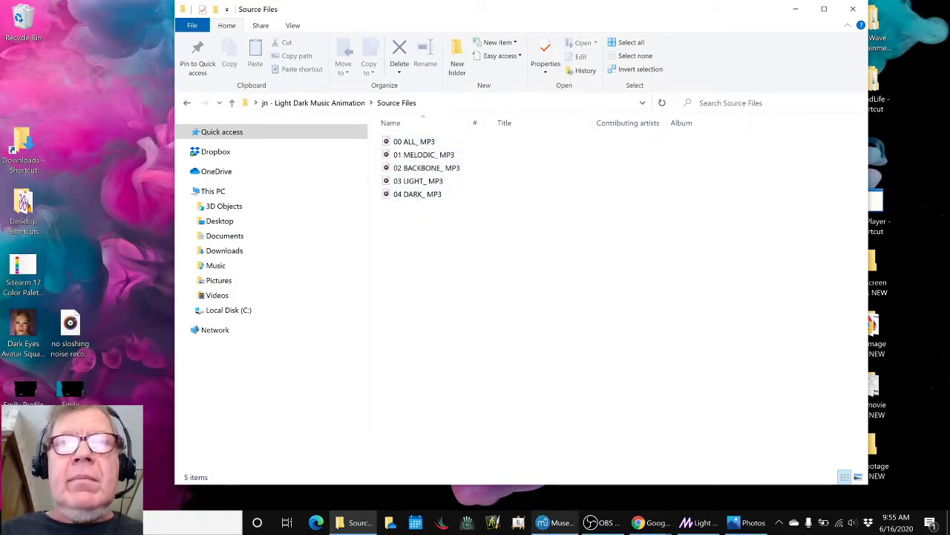
left_click(546, 522)
scroll(809, 245, "down", 5)
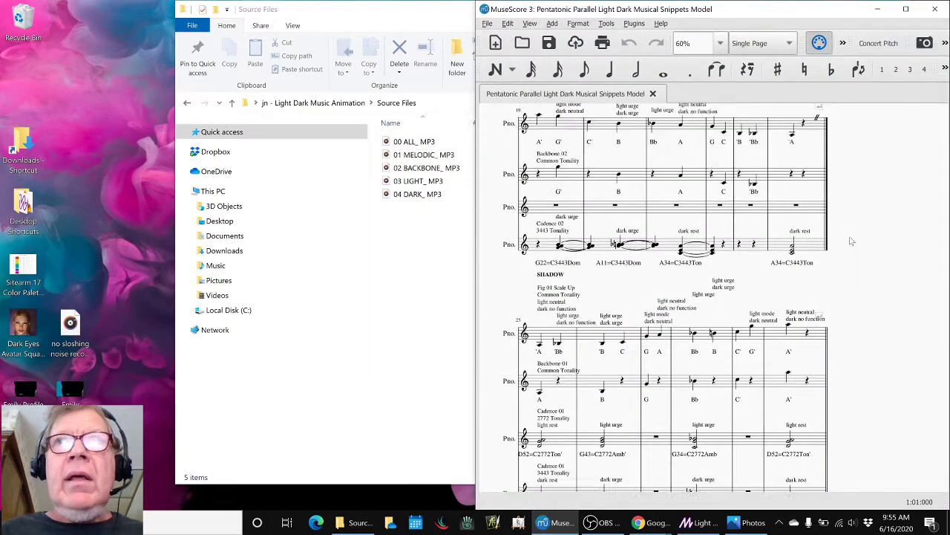
scroll(839, 239, "up", 3)
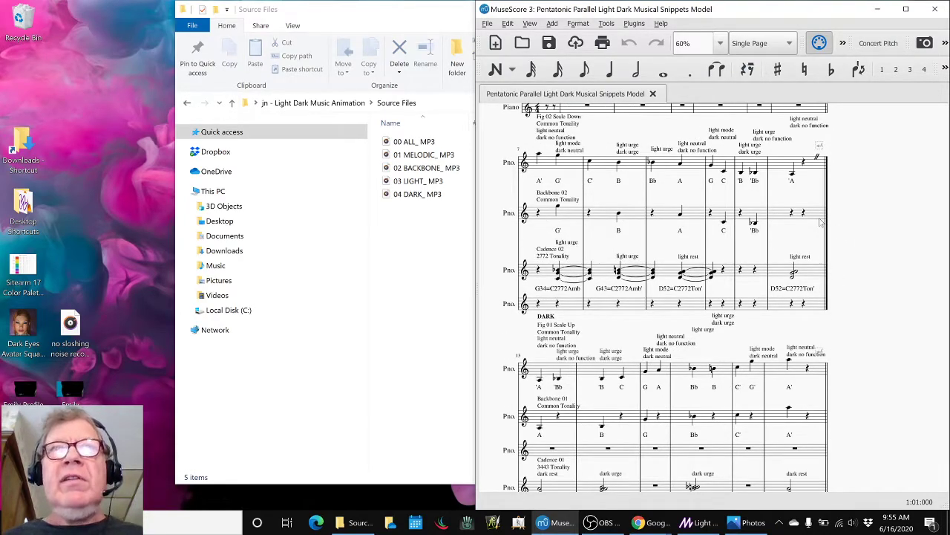
scroll(778, 213, "up", 5)
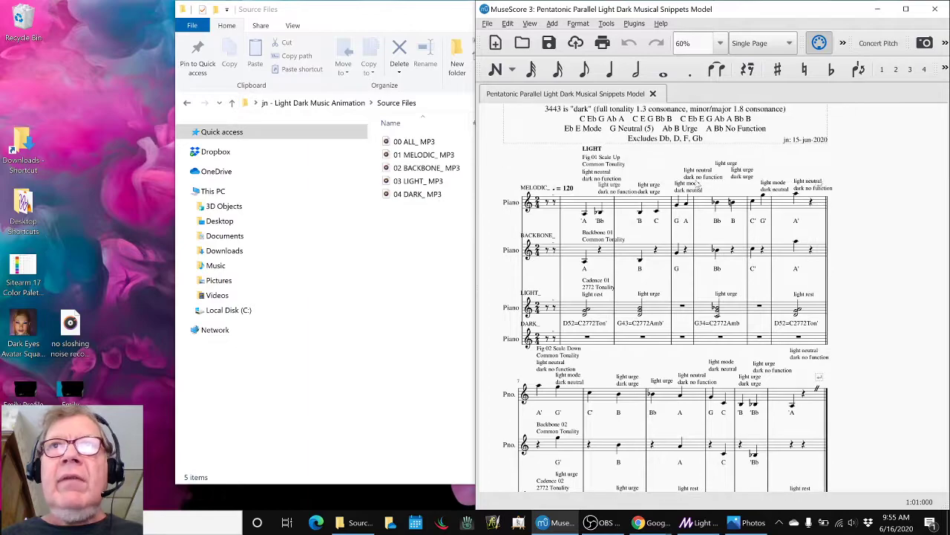
left_click(581, 208)
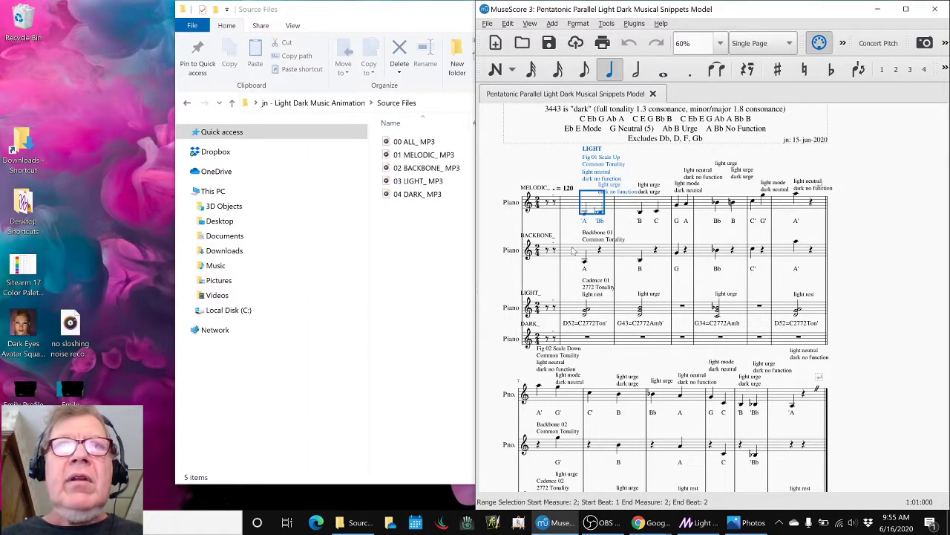
left_click(581, 249)
left_click(408, 168)
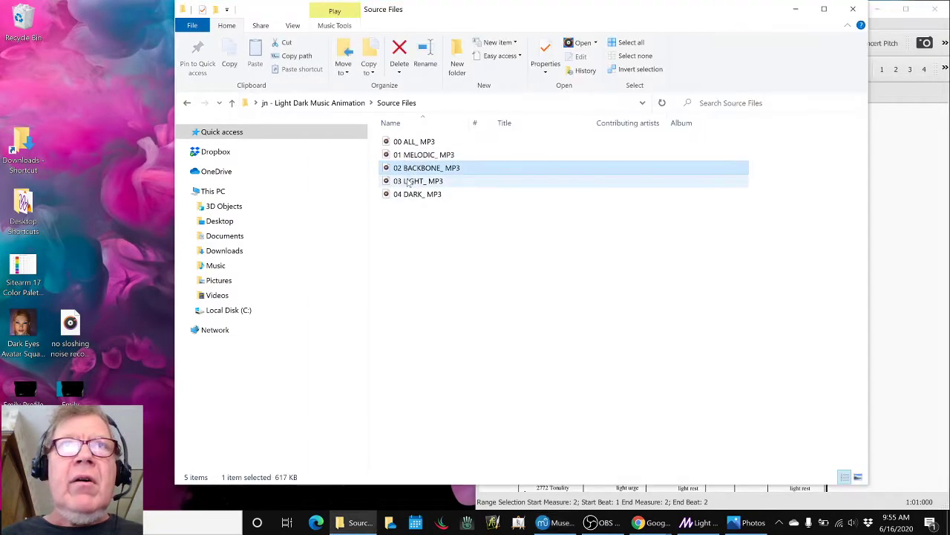
left_click(412, 180)
left_click(414, 195)
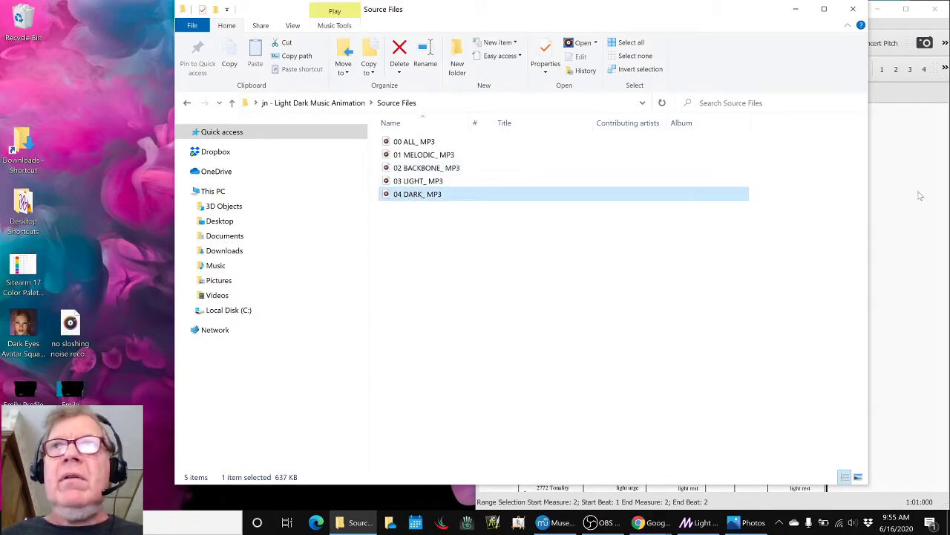
left_click(854, 11)
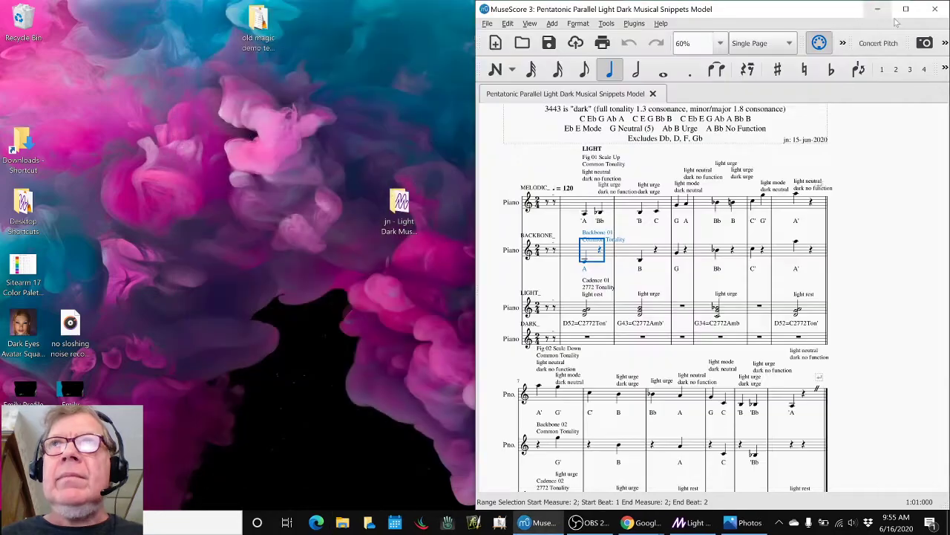
left_click(878, 9)
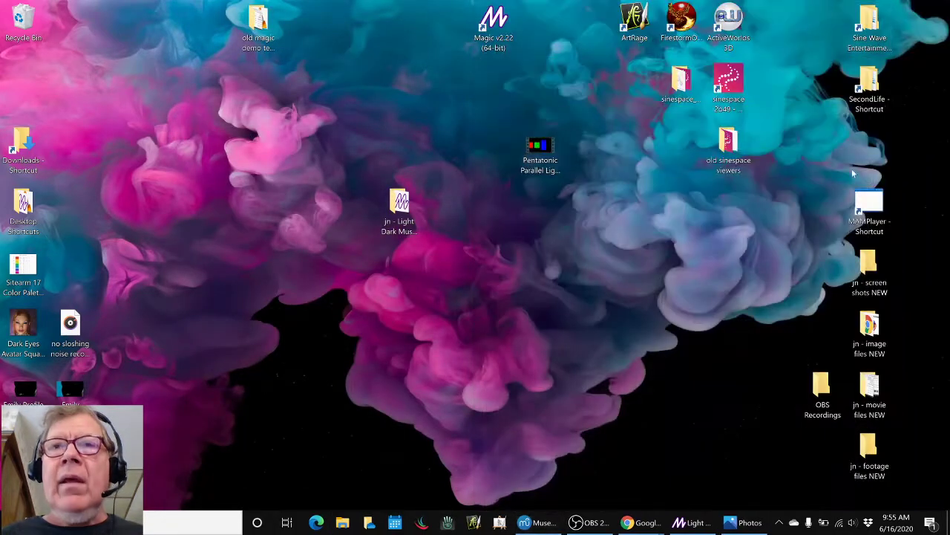
Restore the Light Dark Music Animation editor on the ALL HSB scene.
left_click(695, 522)
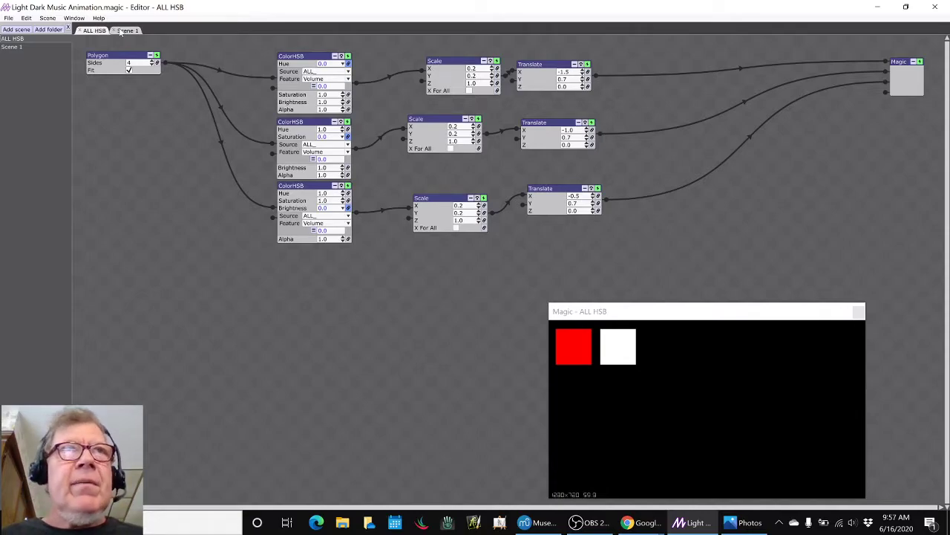
View Scene 1's LIGHT and DARK part-track graph, then return to the Google Sheets agenda.
left_click(124, 30)
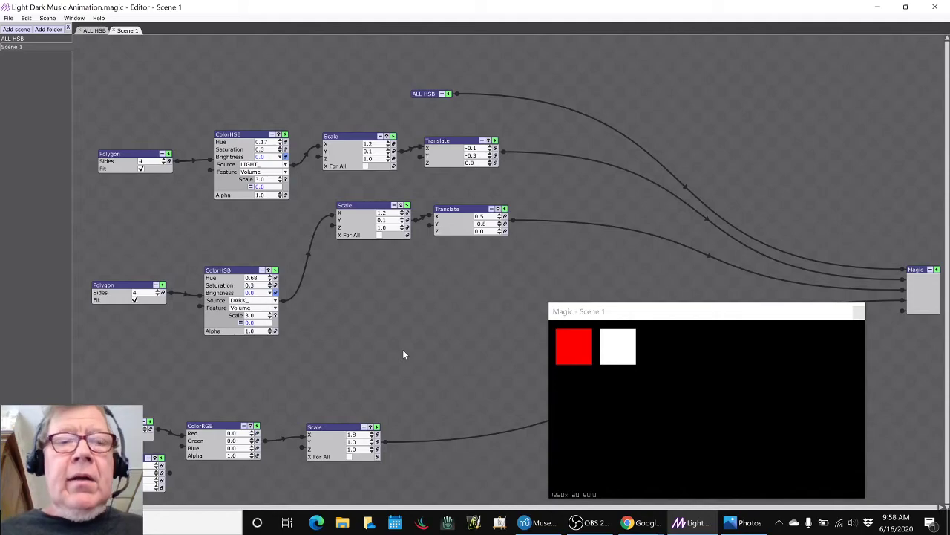
key("alt+Tab")
key("alt+Tab")
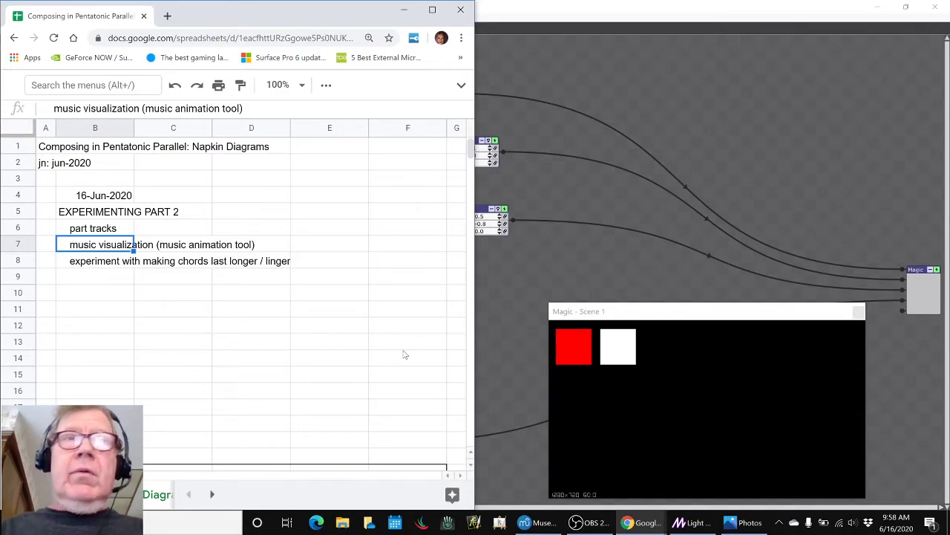
Enter 'next steps:' in B9 and 'continue experimenting animation and music snippets' in B10, then return to OBS.
key("Down")
key("Down")
type("nex")
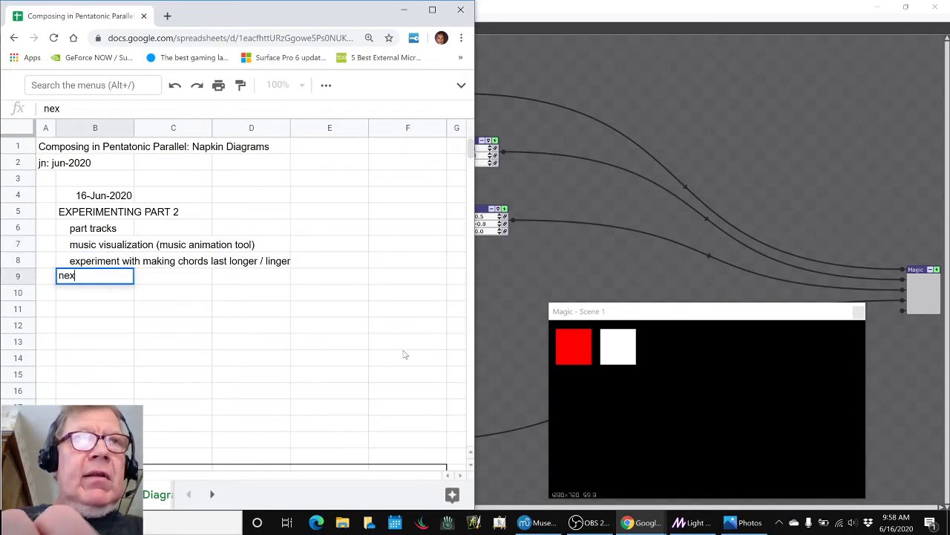
type("t steps:")
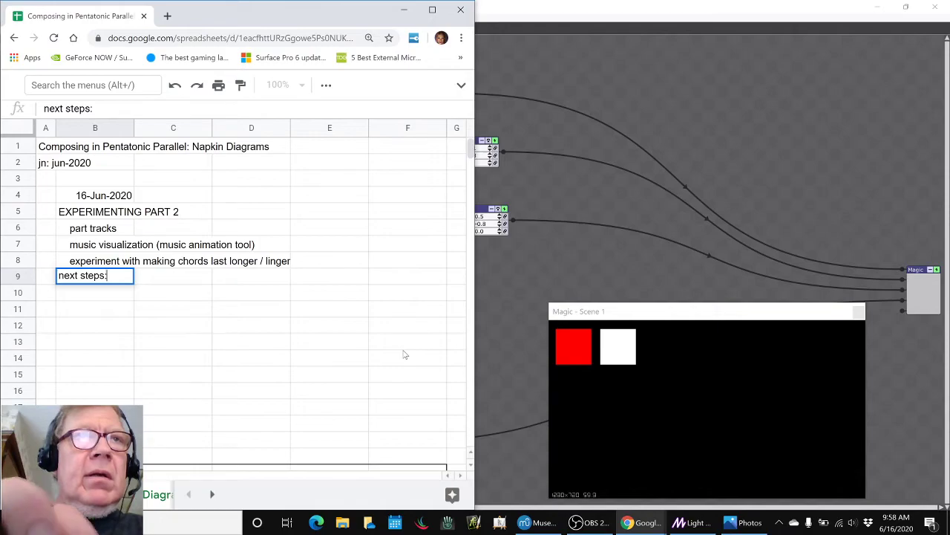
key("Return")
type("continu")
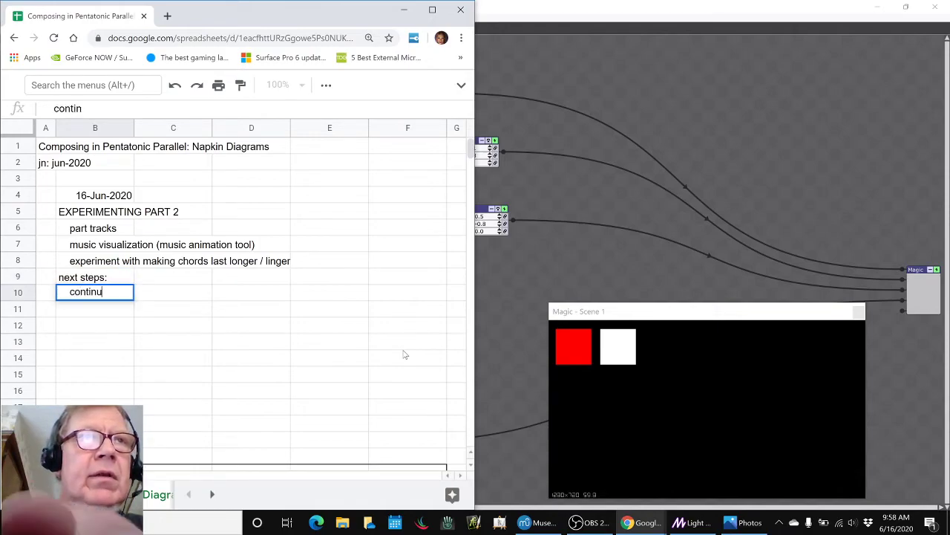
type("e experimentin")
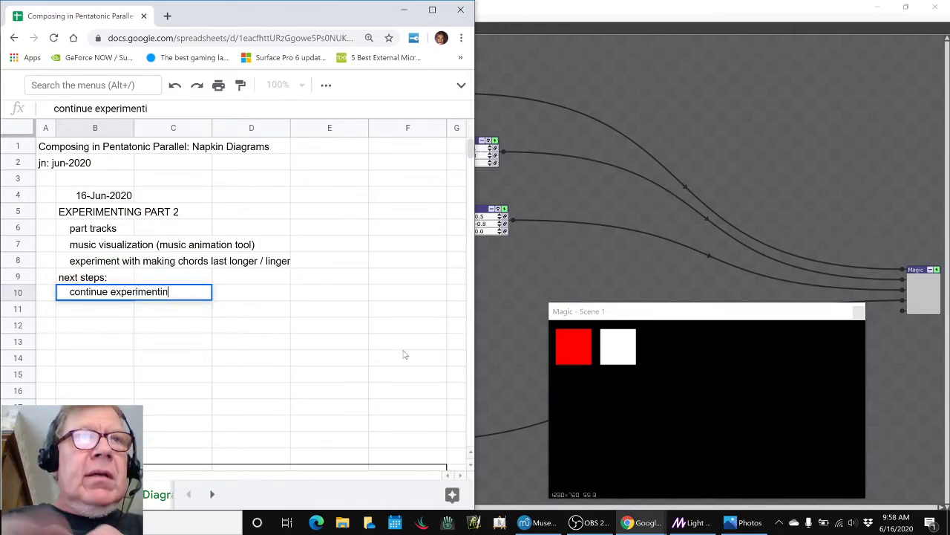
type("g animation and ")
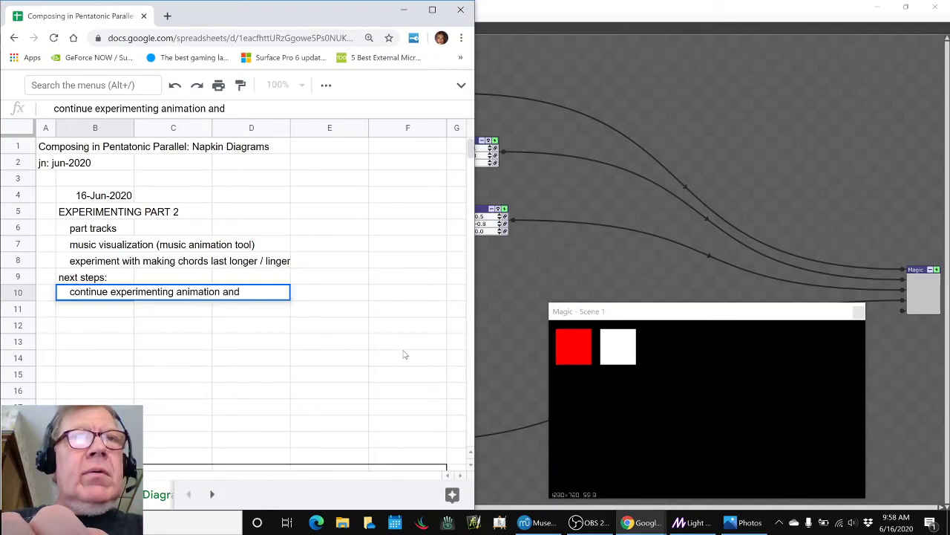
type("music s")
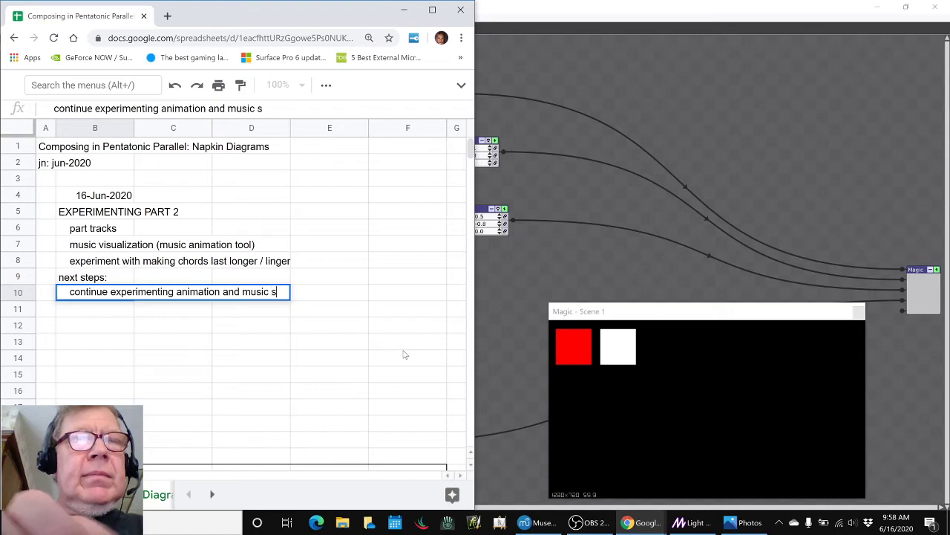
type("nippets")
key("Return")
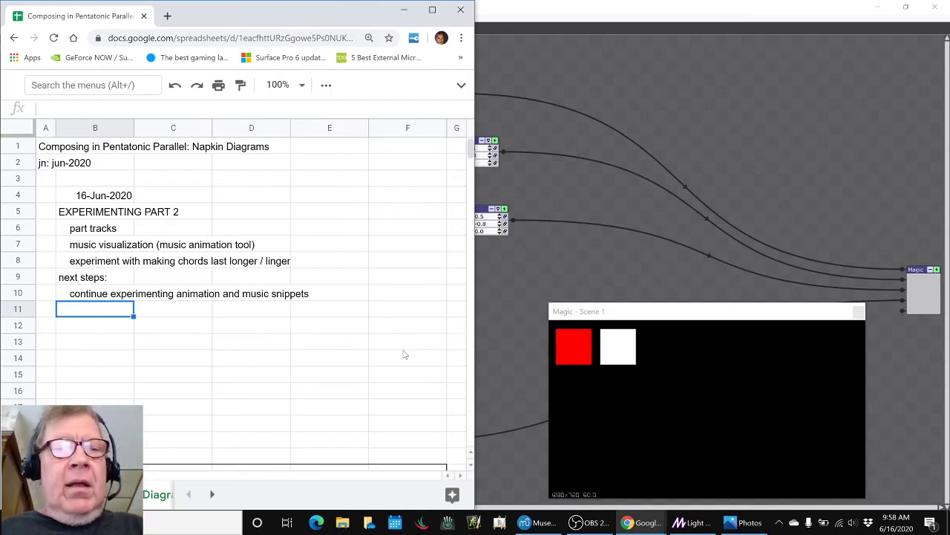
key("alt+Tab")
key("Tab")
key("Tab")
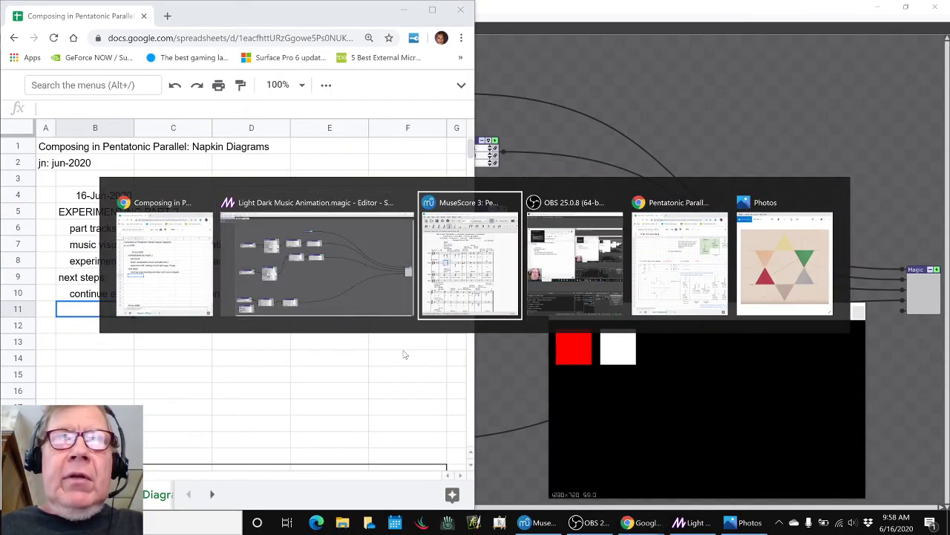